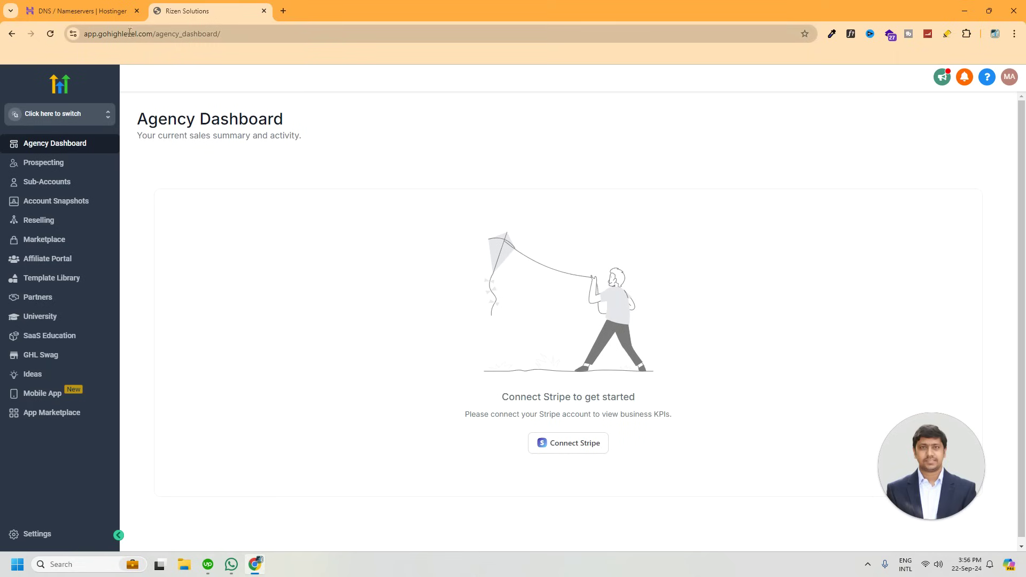
# Open the Company section of GoHighLevel's agency settings
pyautogui.moveTo(150, 36); pyautogui.dragTo(70, 40)
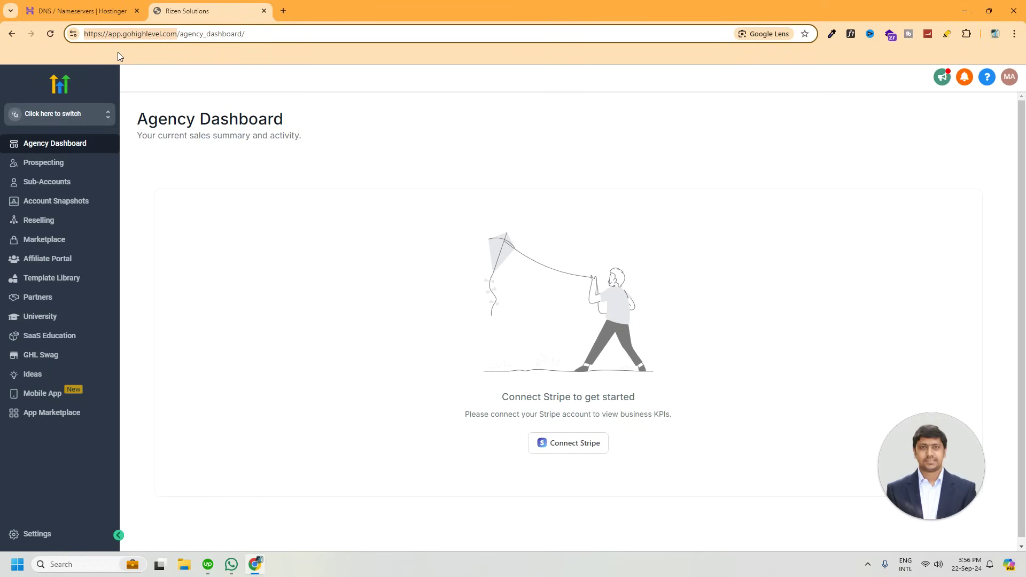
pyautogui.click(327, 277)
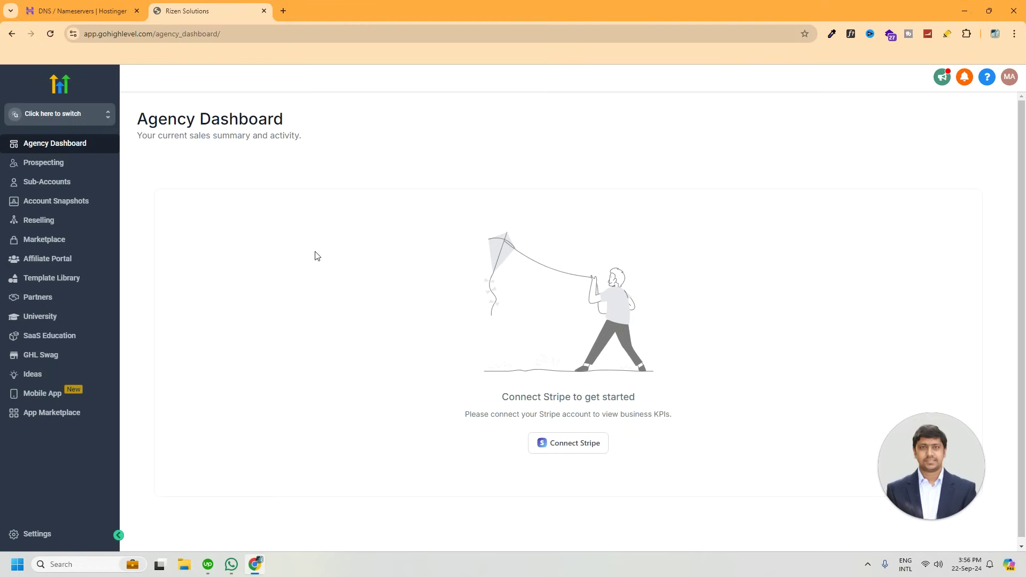
pyautogui.click(33, 536)
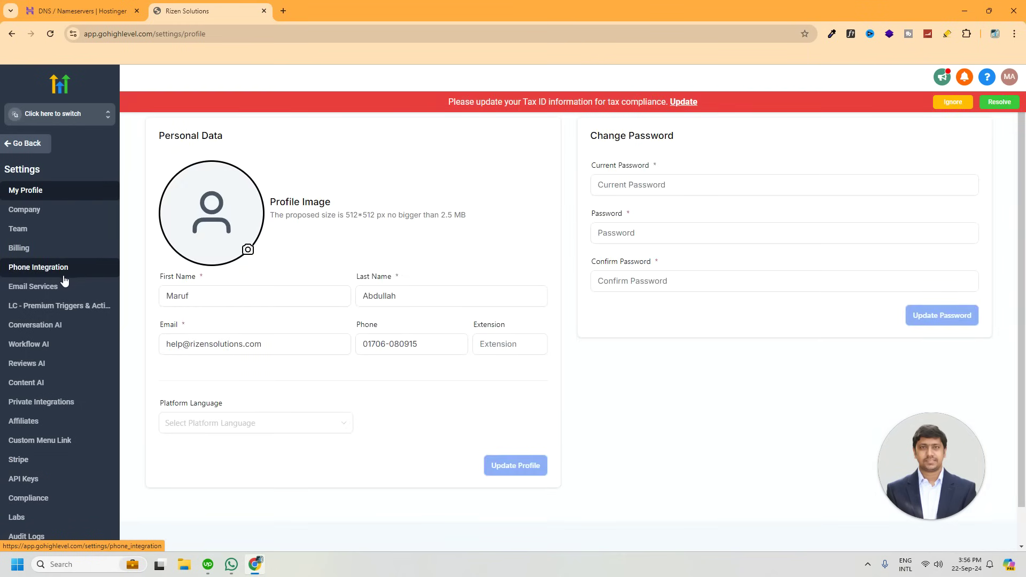
pyautogui.click(27, 210)
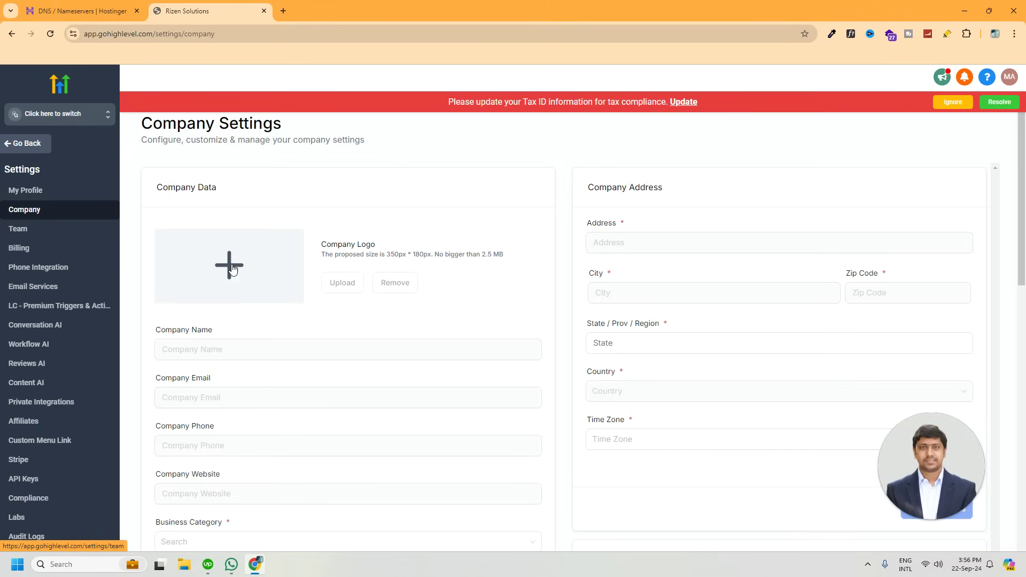
# Scroll down to the empty Whitelabel Domain field and place the cursor in it
pyautogui.scroll(-3, 278, 282)
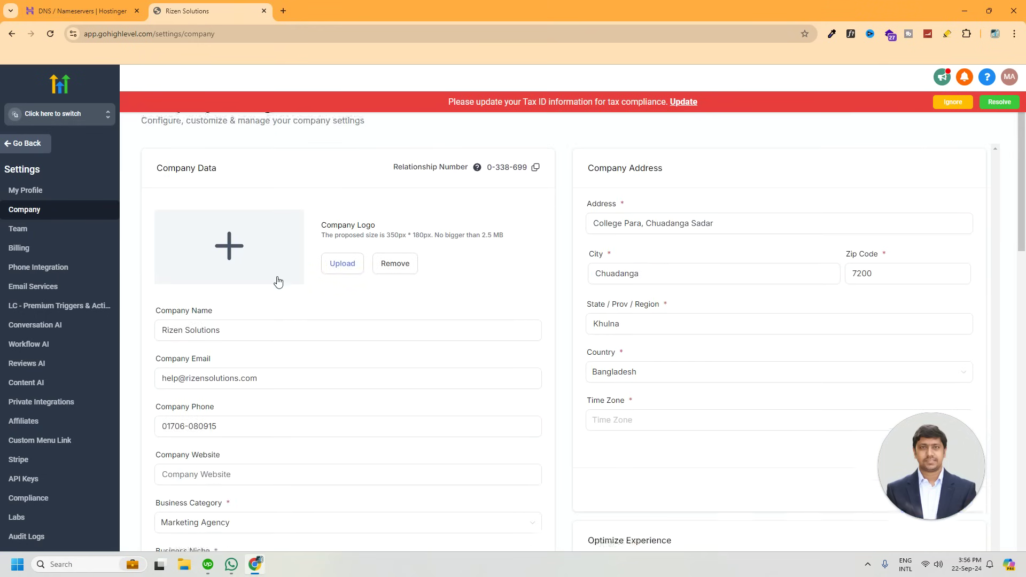
pyautogui.click(278, 277)
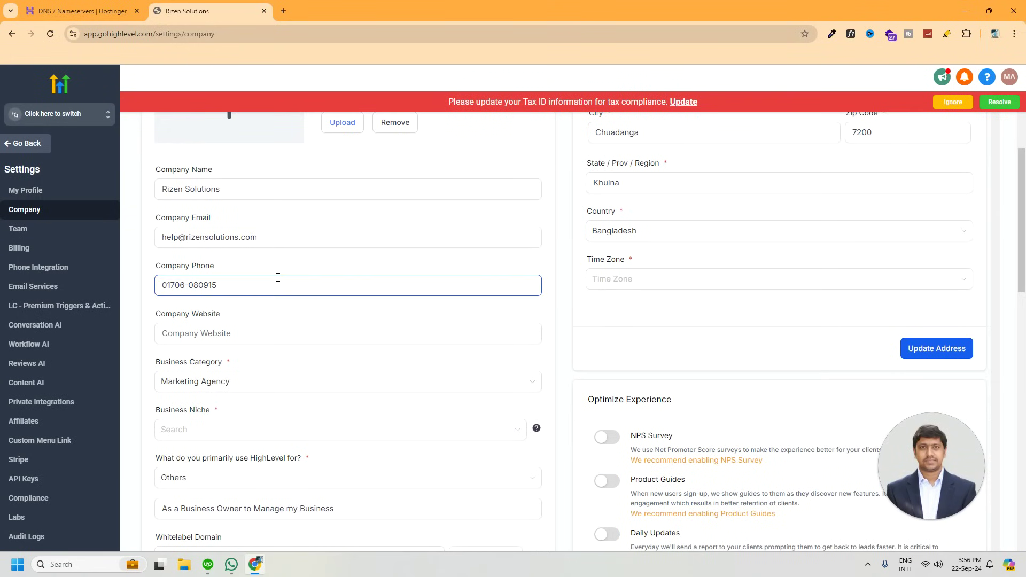
pyautogui.scroll(-5, 278, 278)
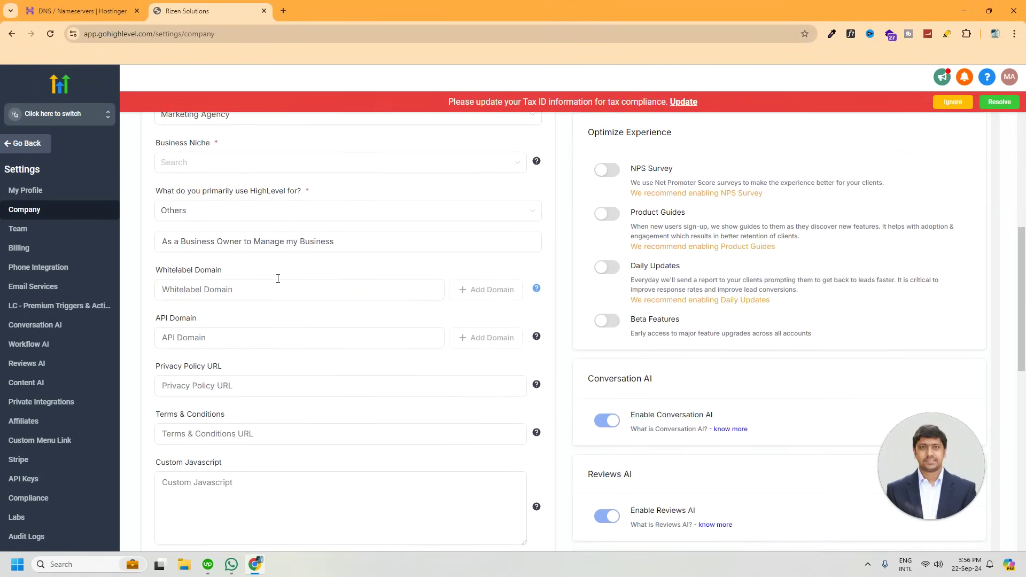
pyautogui.scroll(-1, 278, 278)
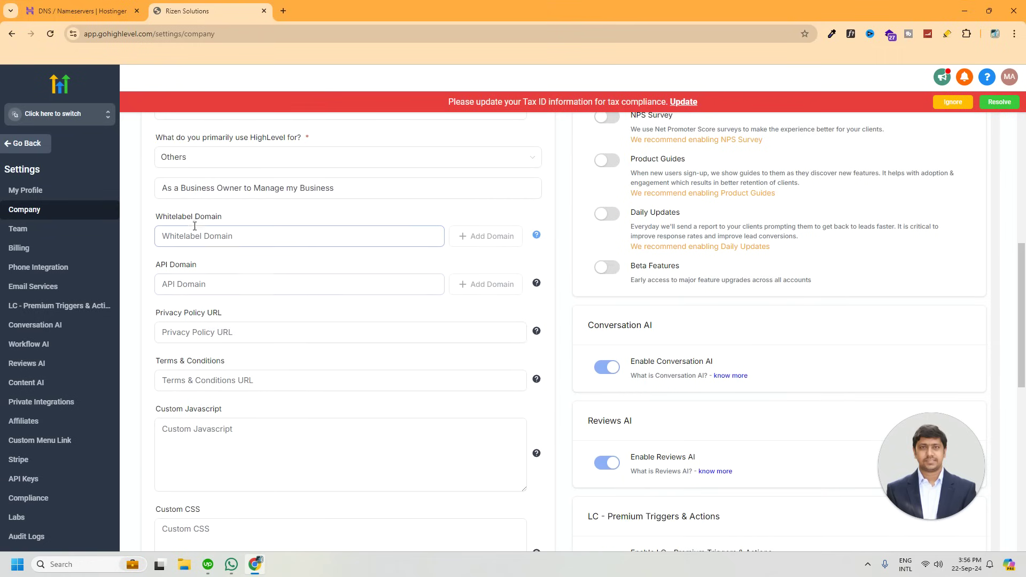
pyautogui.click(197, 236)
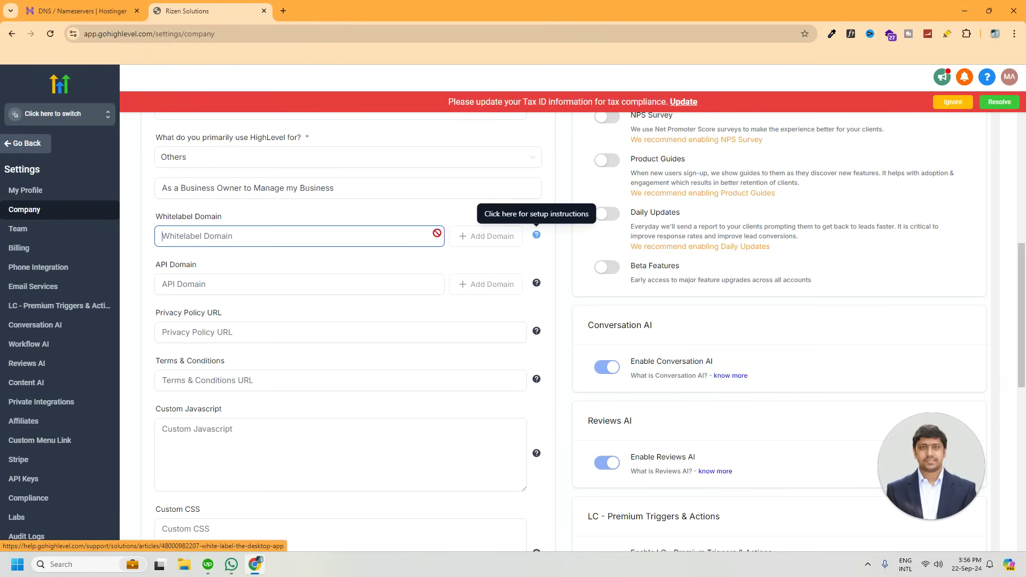
pyautogui.click(400, 236)
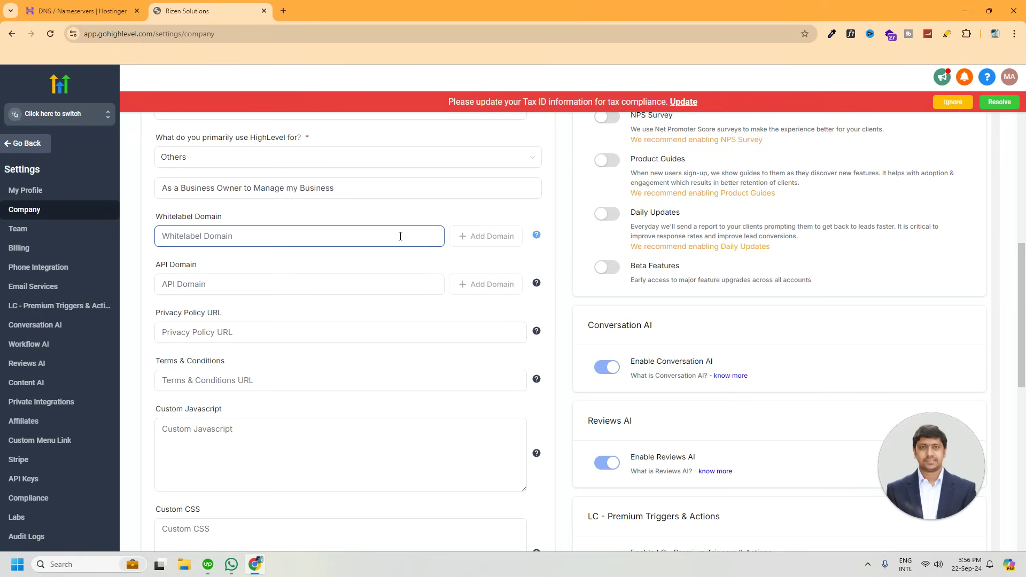
# Enter app.rizensolutions.cim as the Whitelabel Domain and add it to start domain connection
pyautogui.click(242, 236)
pyautogui.write('app.rizensolutions.cim')
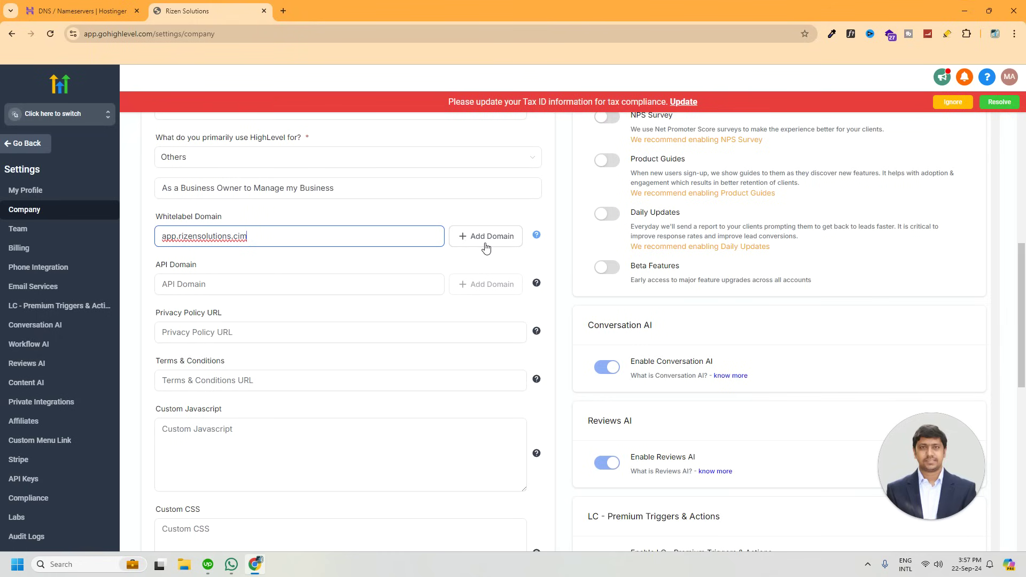
pyautogui.click(479, 245)
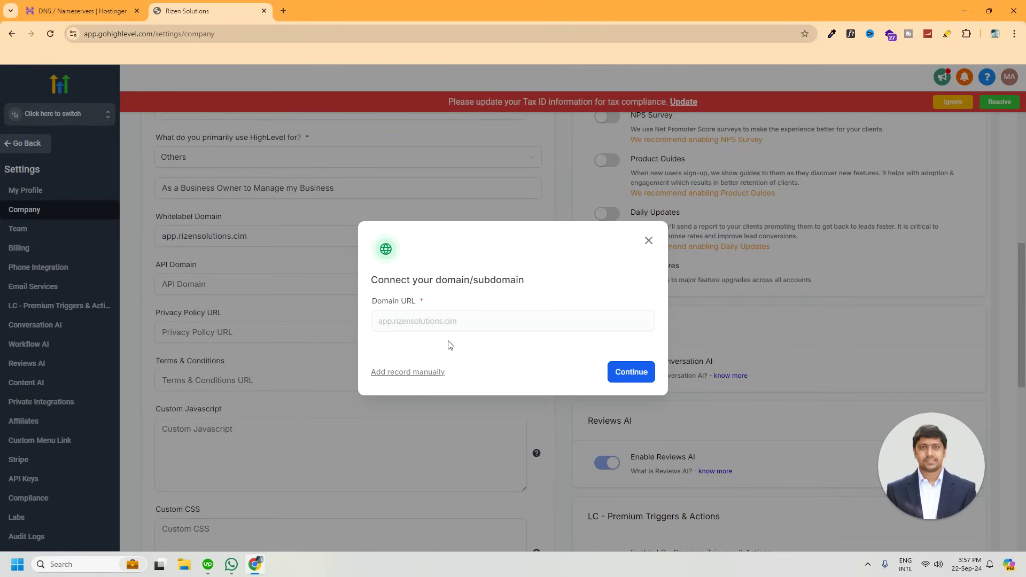
# Show the manual CNAME record with host app, then switch to the Hostinger DNS records tab
pyautogui.click(408, 372)
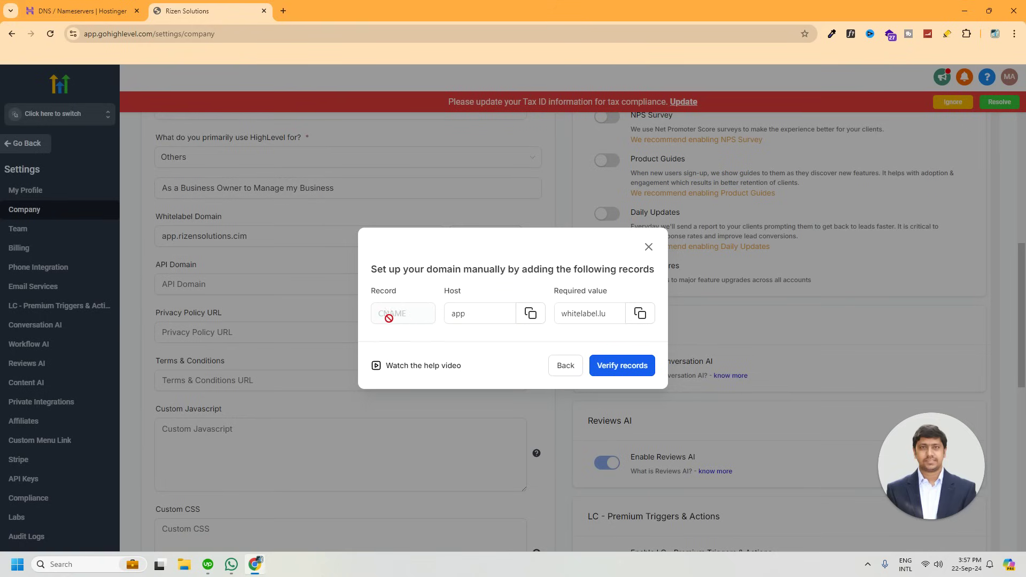
pyautogui.click(102, 14)
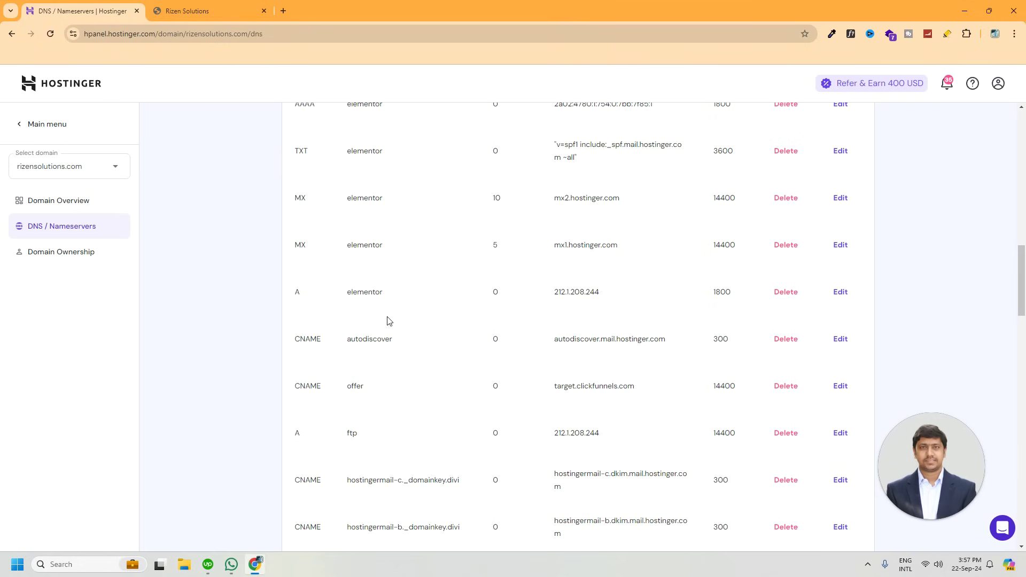
# Start a new Hostinger DNS record of type CNAME named app
pyautogui.scroll(8, 398, 325)
pyautogui.scroll(8, 398, 326)
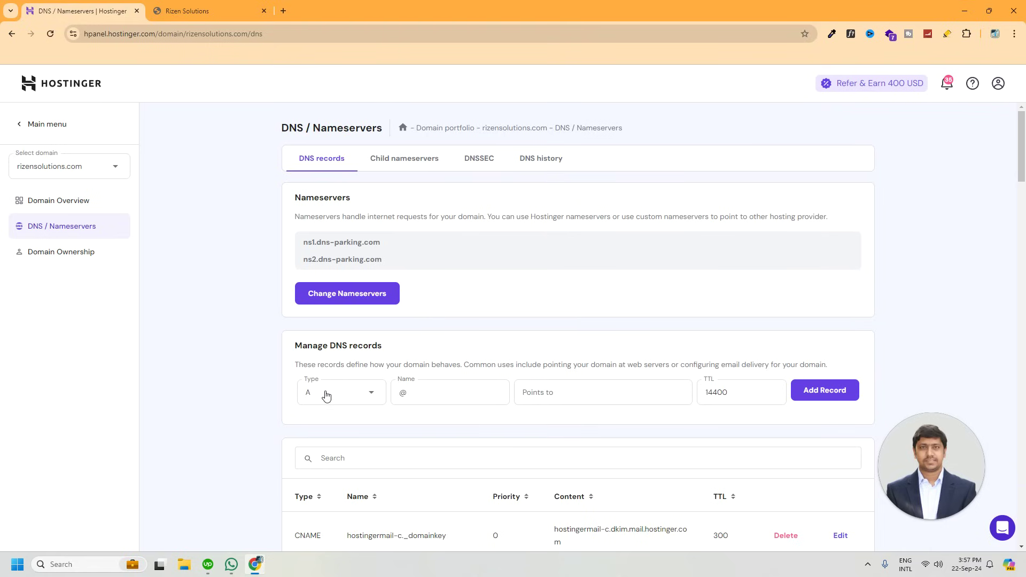
pyautogui.click(326, 396)
pyautogui.click(317, 499)
pyautogui.moveTo(422, 393); pyautogui.dragTo(376, 394)
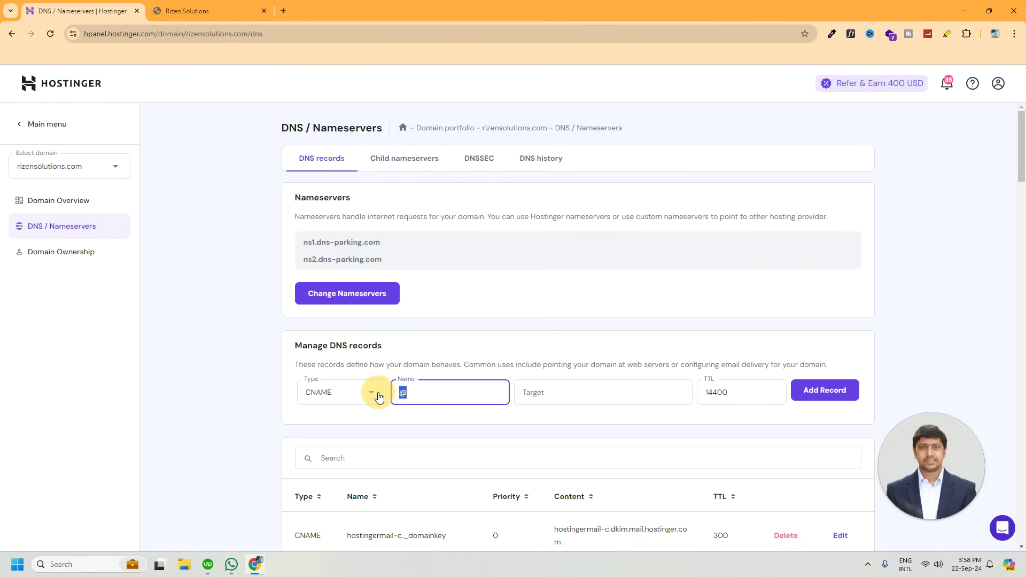
pyautogui.write('app')
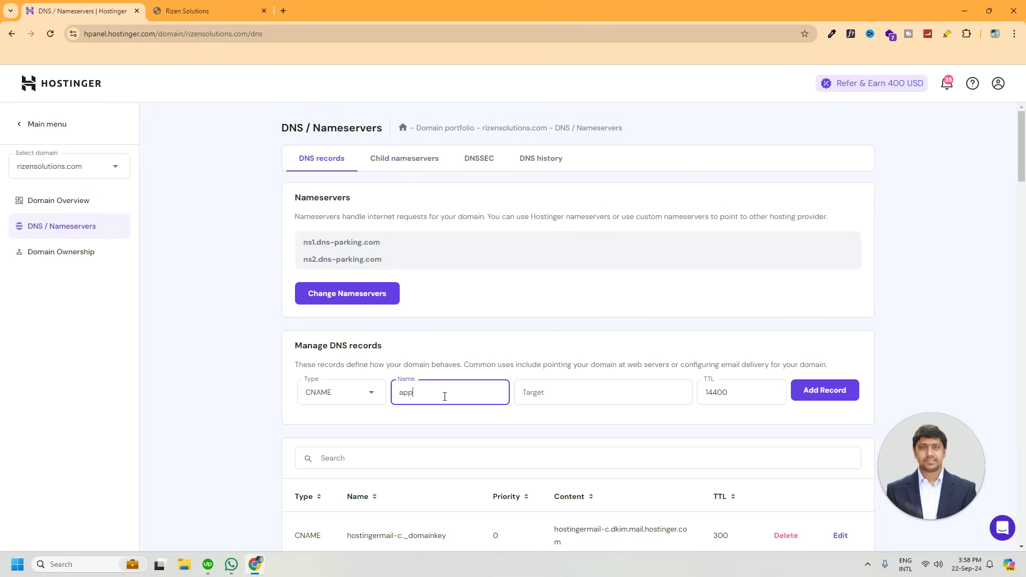
pyautogui.click(527, 387)
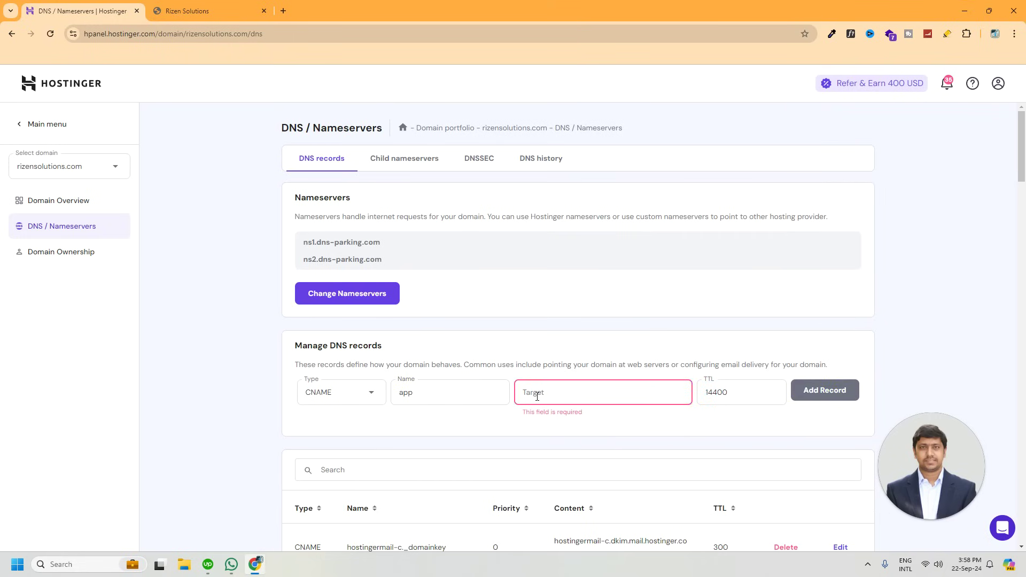
pyautogui.click(537, 396)
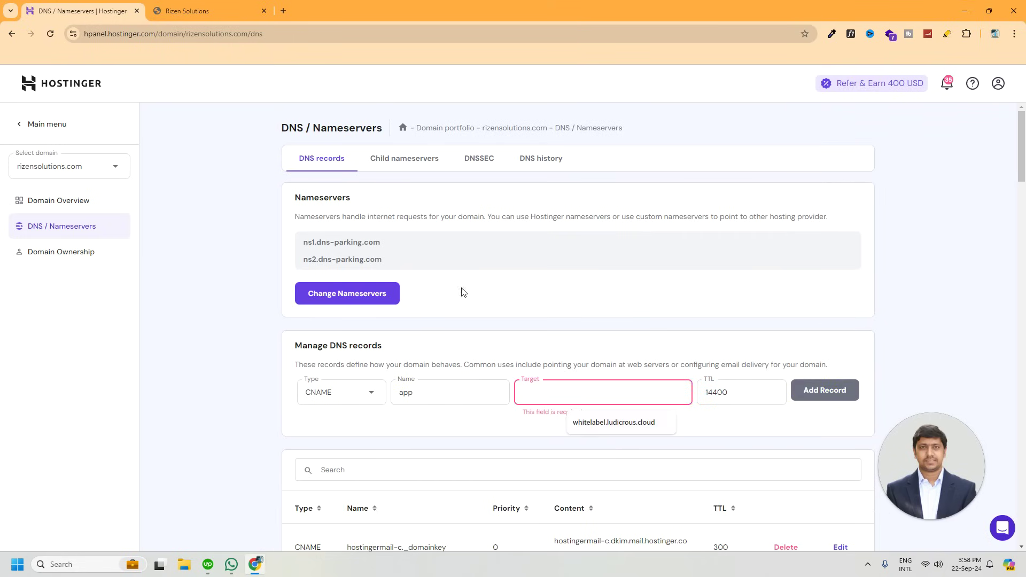
# Copy the required CNAME value whitelabel.ludicrous.cloud from GoHighLevel
pyautogui.click(203, 9)
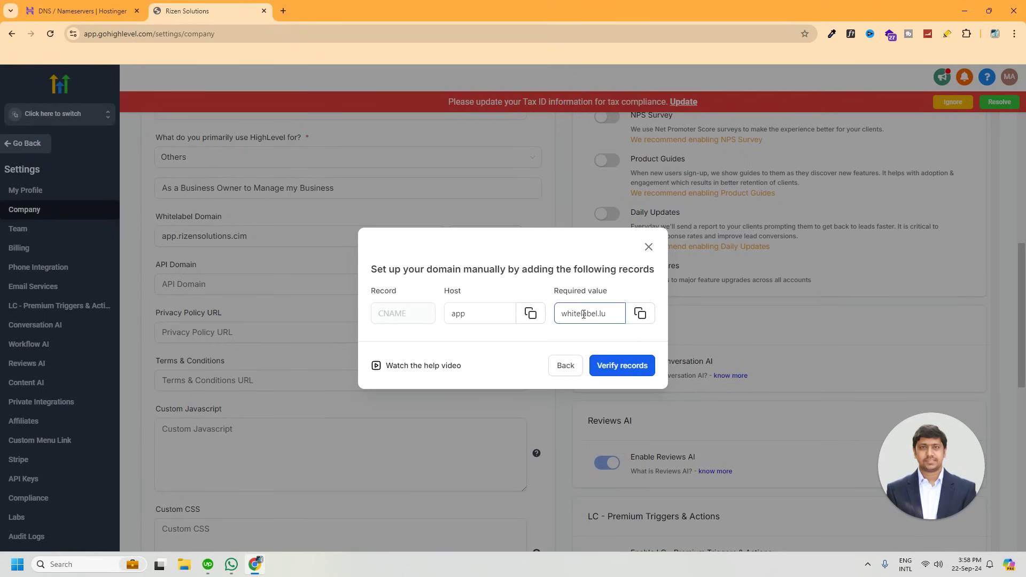
pyautogui.click(642, 314)
pyautogui.click(80, 10)
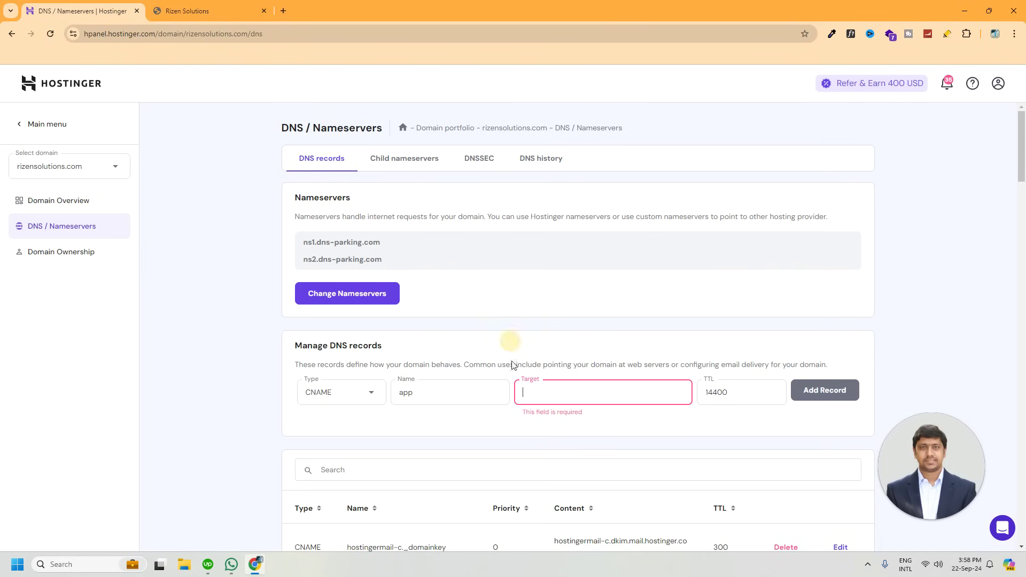
pyautogui.click(203, 11)
pyautogui.click(641, 313)
# Paste whitelabel.ludicrous.cloud as the target and add the app CNAME record
pyautogui.click(107, 11)
pyautogui.click(540, 395)
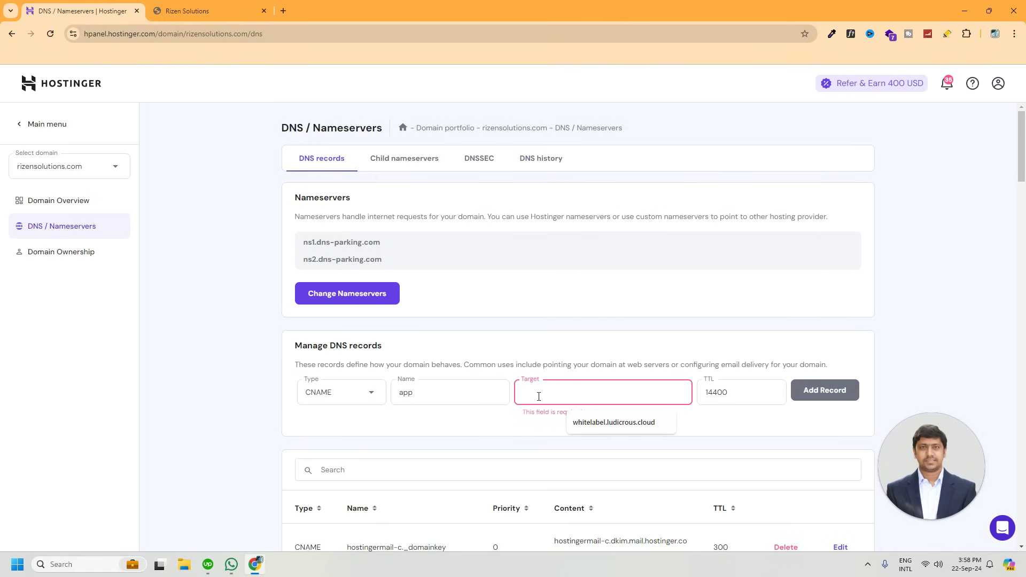
pyautogui.hotkey('ctrl', 'v')
pyautogui.click(603, 357)
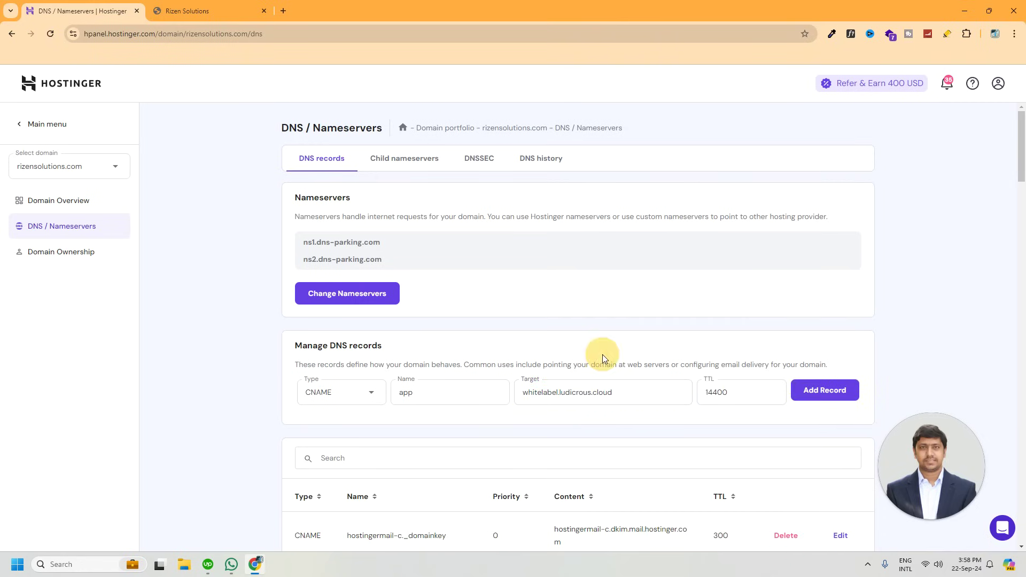
pyautogui.click(822, 396)
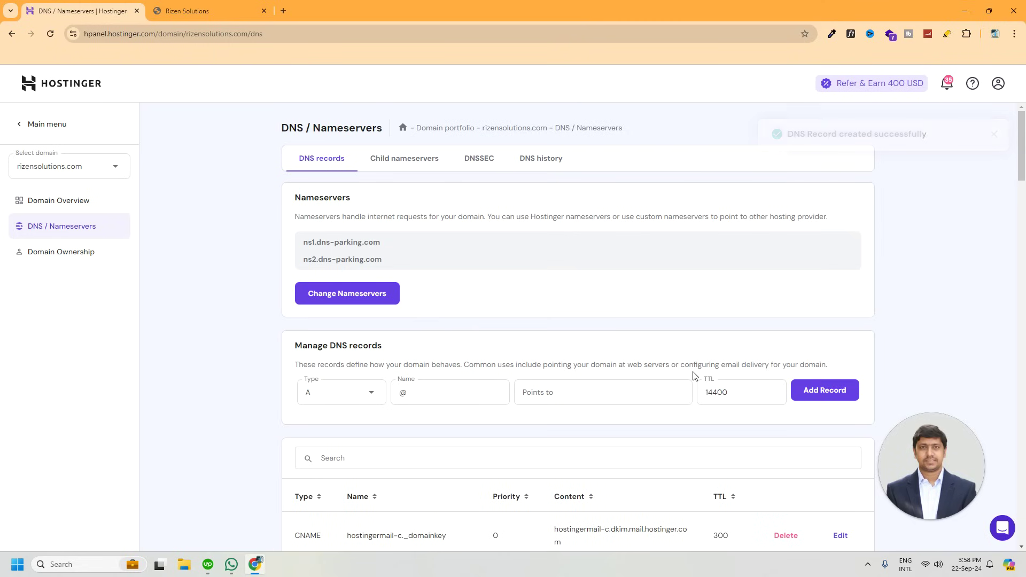
# Verify records in GoHighLevel; the CNAME for app.rizensolutions.cim is not found
pyautogui.click(211, 12)
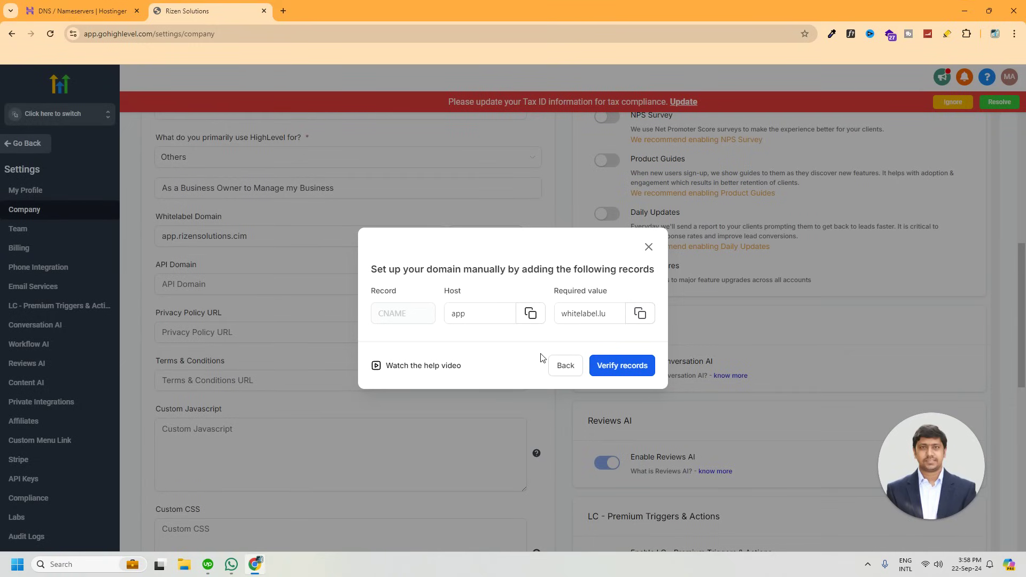
pyautogui.click(621, 366)
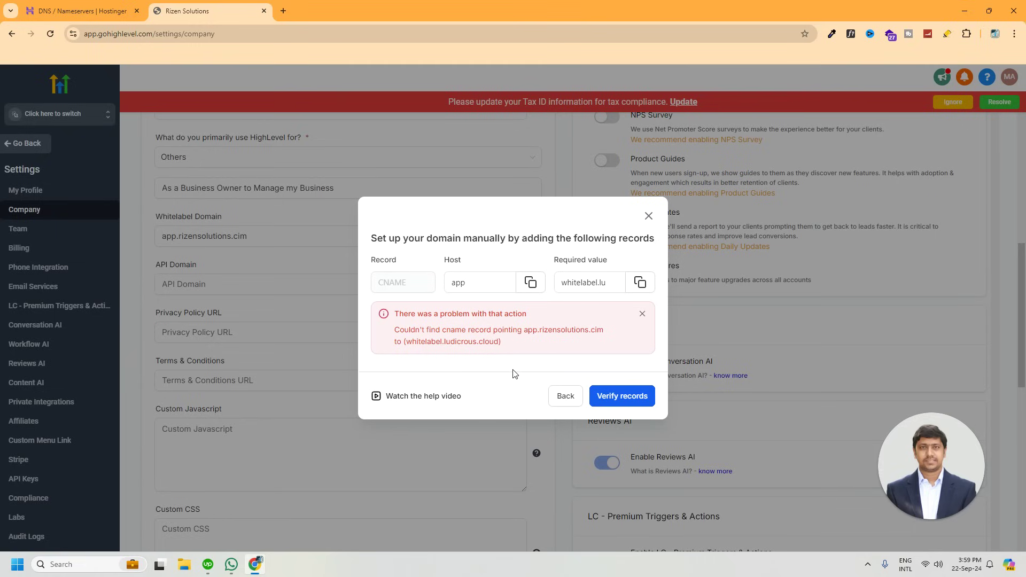
# Correct the whitelabel domain to app.rizensolutions.com, add it manually, and verify its CNAME record
pyautogui.click(648, 217)
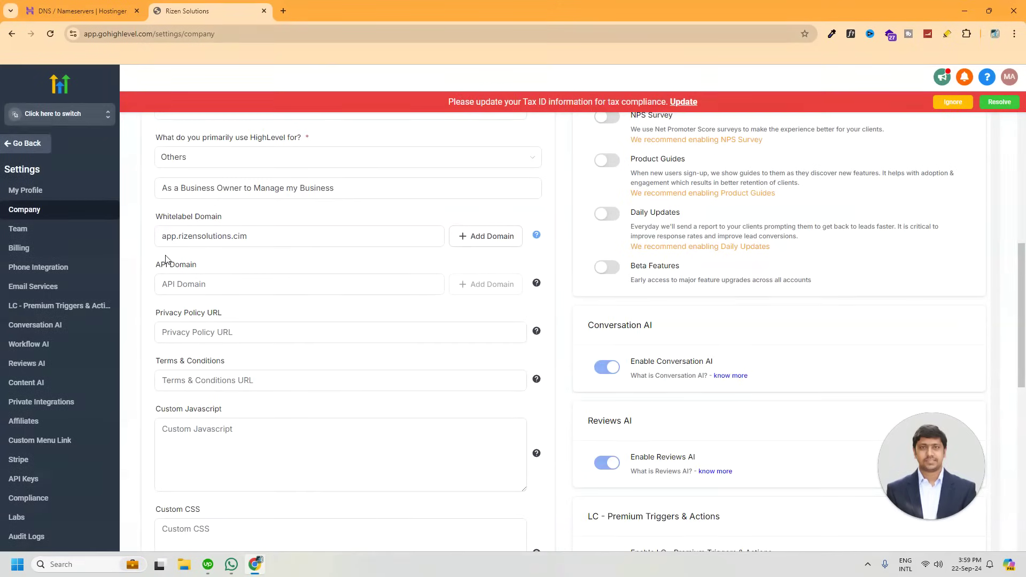
pyautogui.click(241, 236)
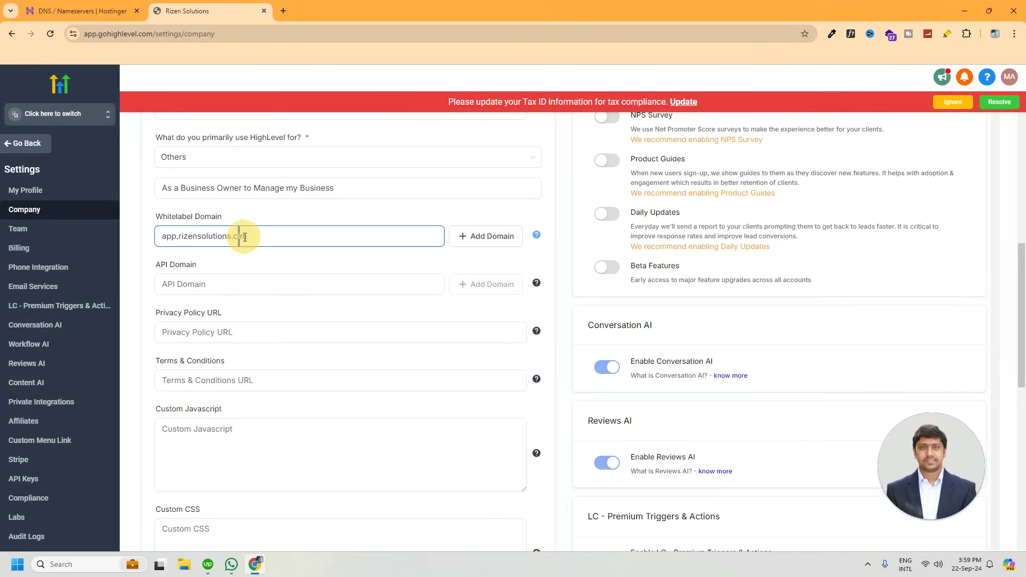
pyautogui.press('BackSpace')
pyautogui.write('om')
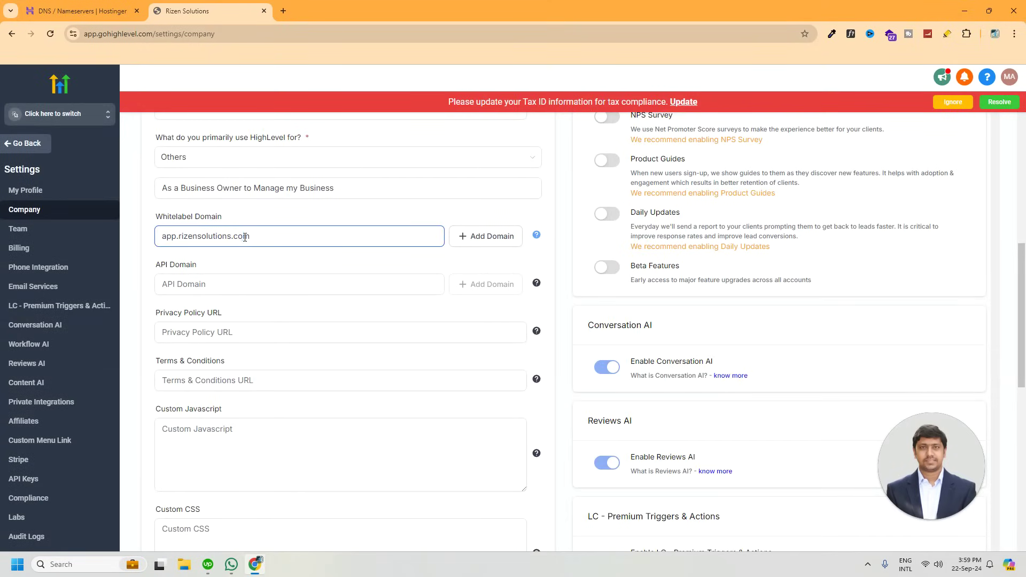
pyautogui.click(489, 236)
pyautogui.click(420, 374)
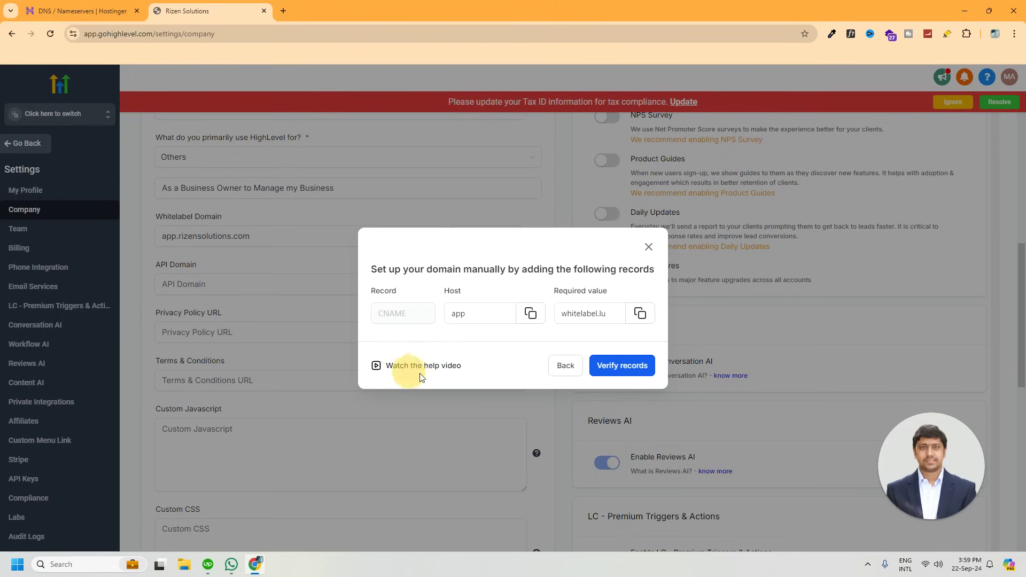
pyautogui.click(620, 366)
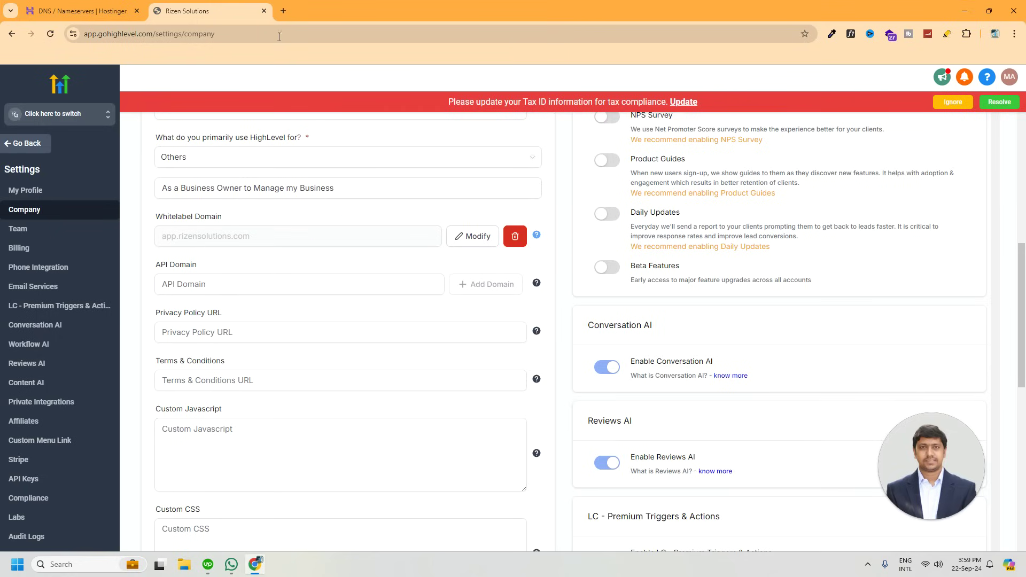
# Load app.rizensolutions.com in a new Chrome tab
pyautogui.click(283, 11)
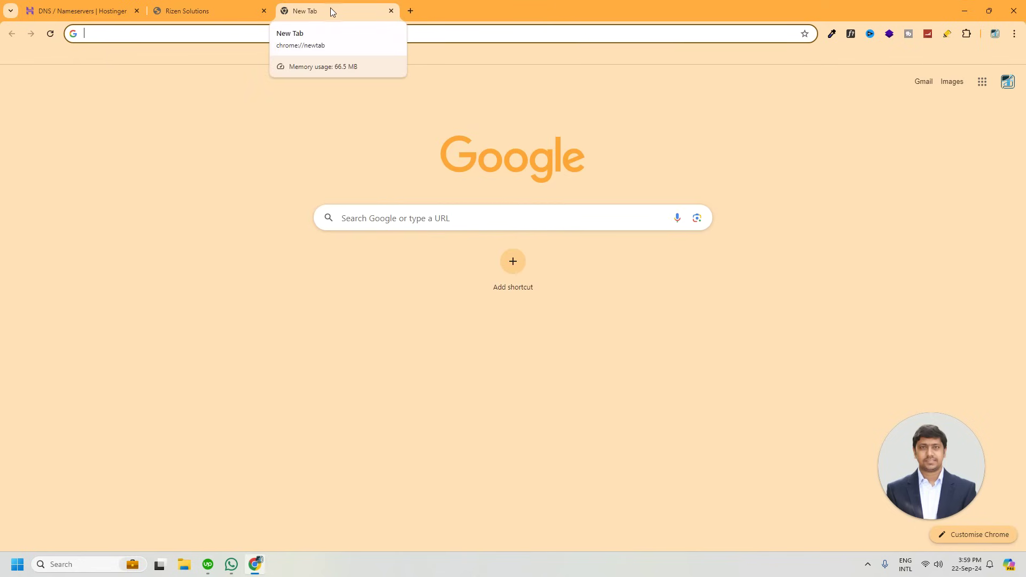
pyautogui.click(189, 34)
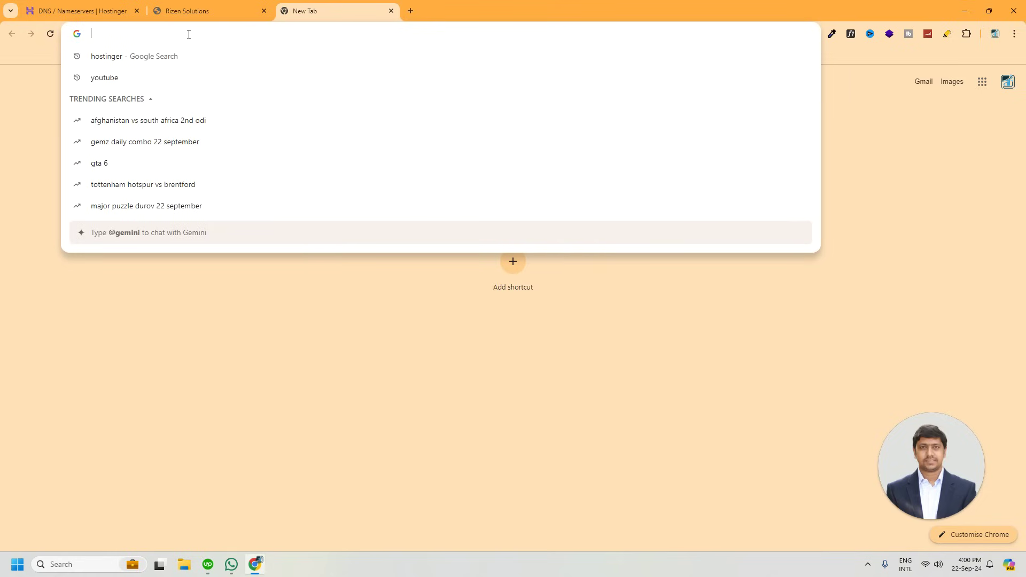
pyautogui.write('app.')
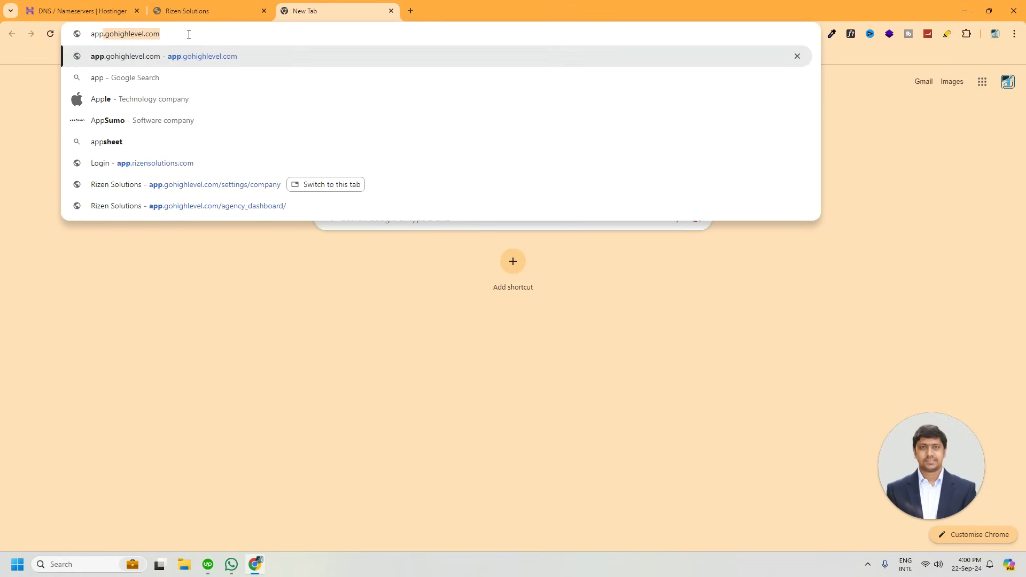
pyautogui.write('rizens')
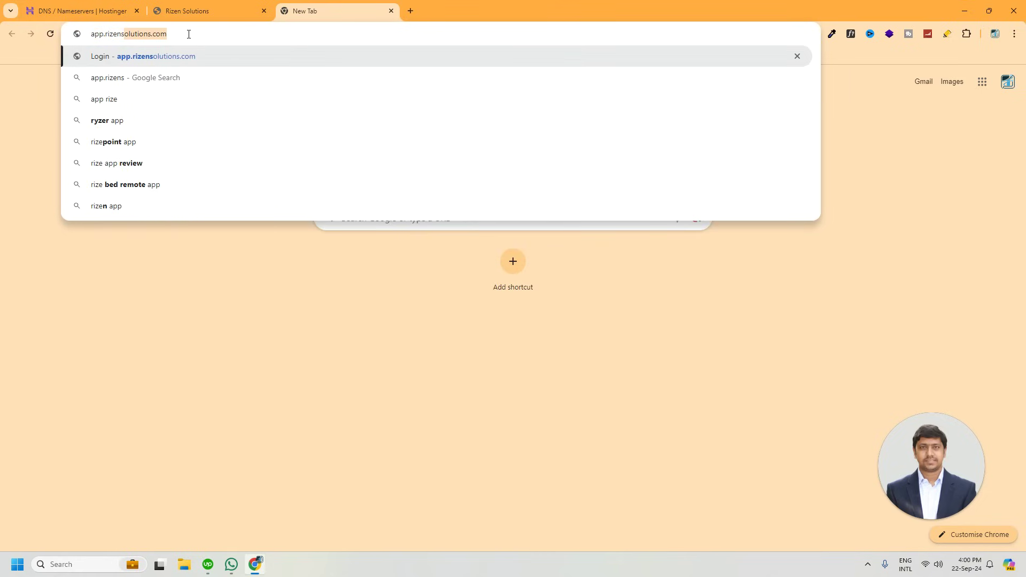
pyautogui.write('olutions.com')
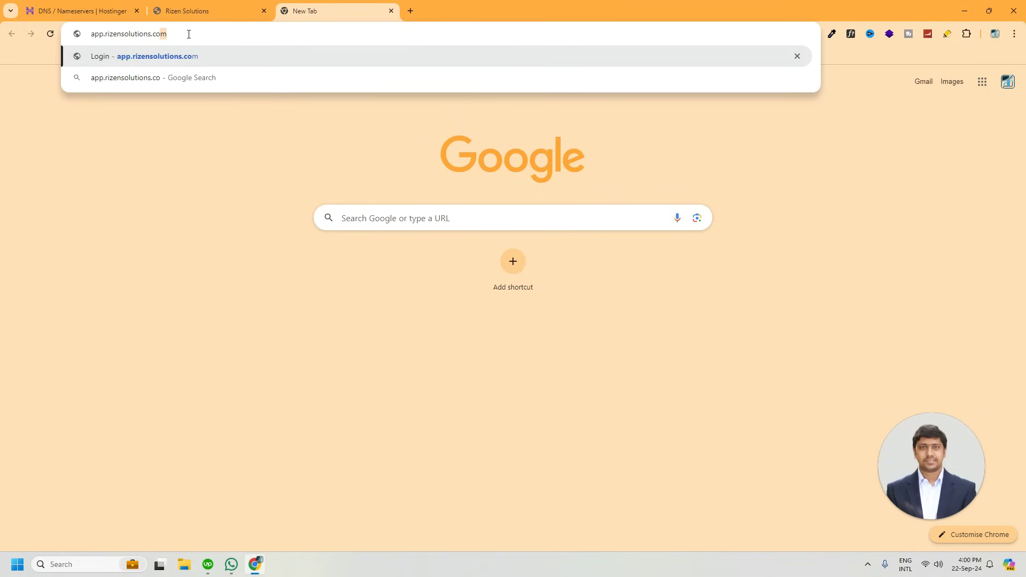
pyautogui.click(161, 242)
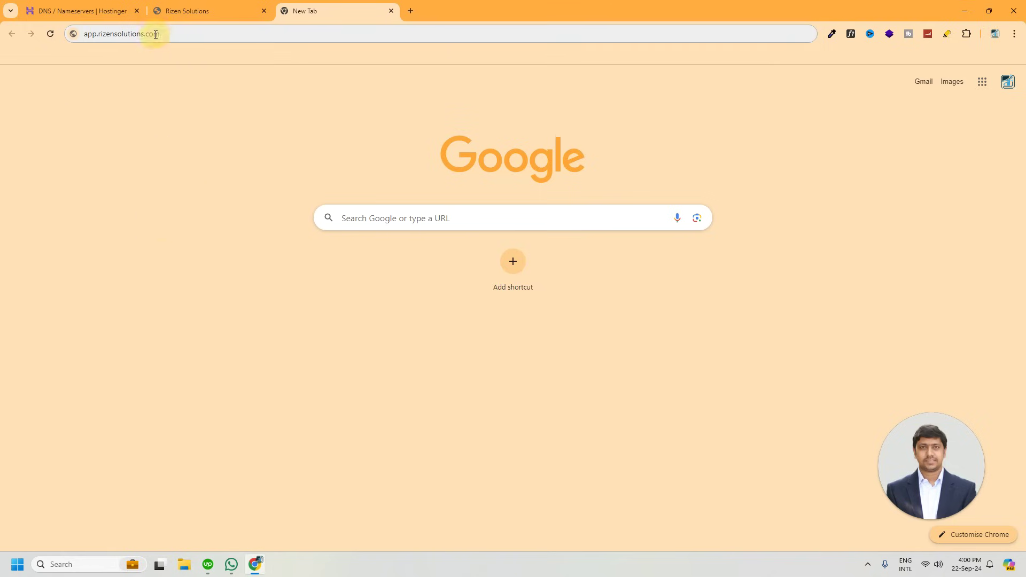
pyautogui.click(175, 36)
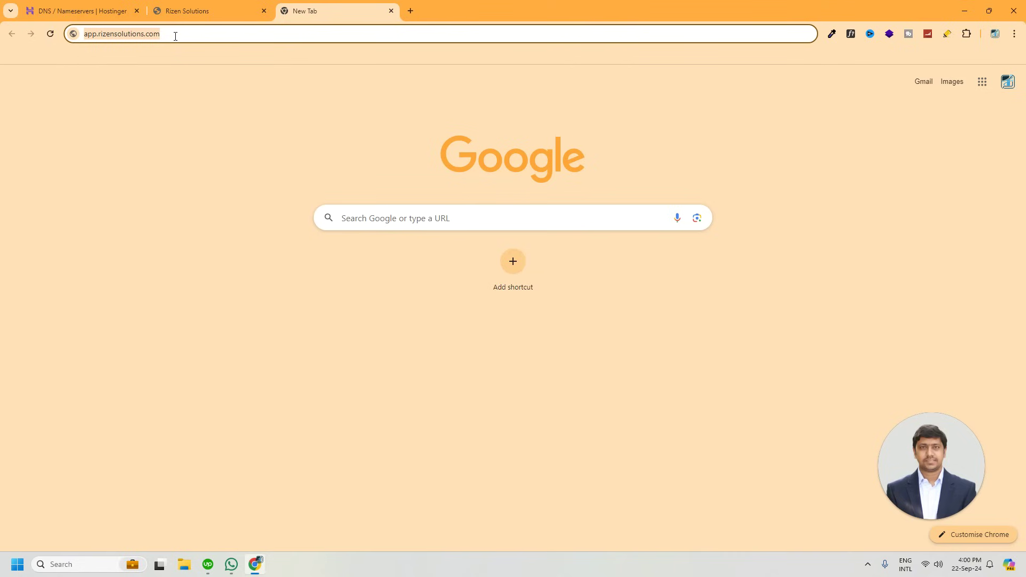
pyautogui.press('Return')
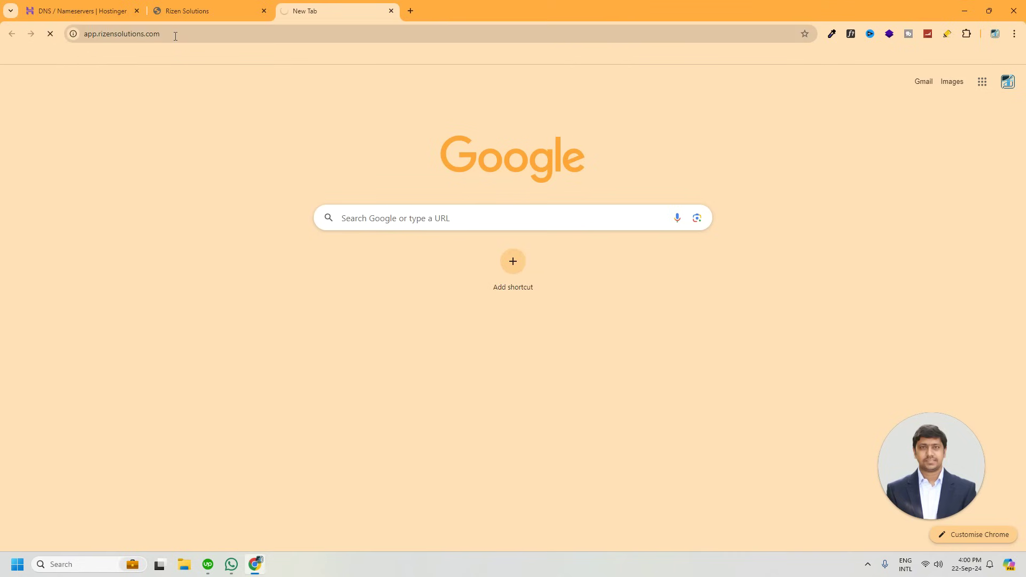